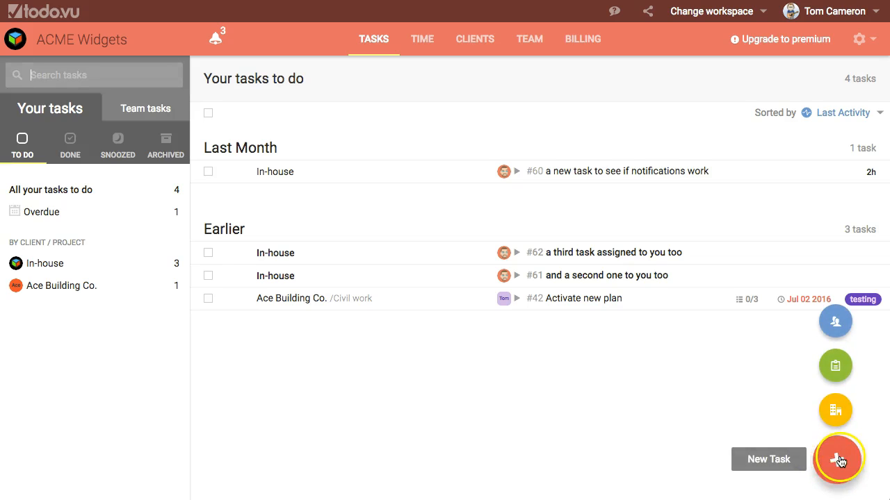
# Create a new task titled "this is the task title"
pyautogui.click(836, 459)
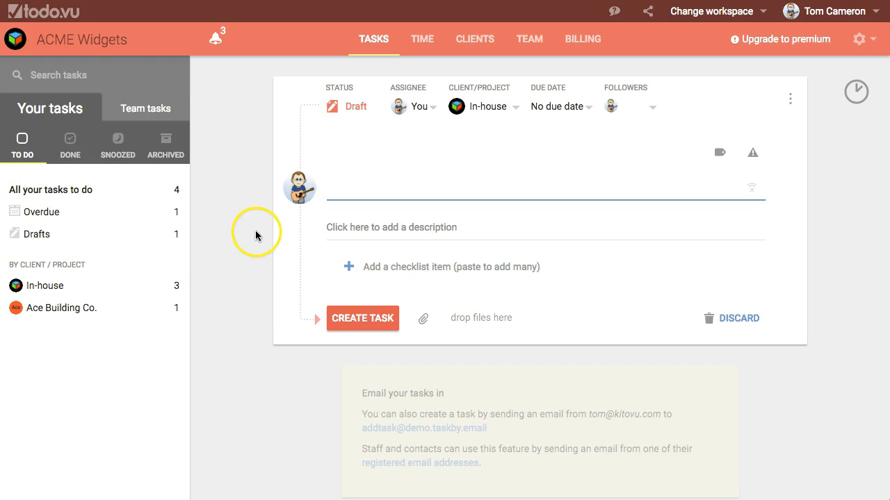
pyautogui.click(410, 189)
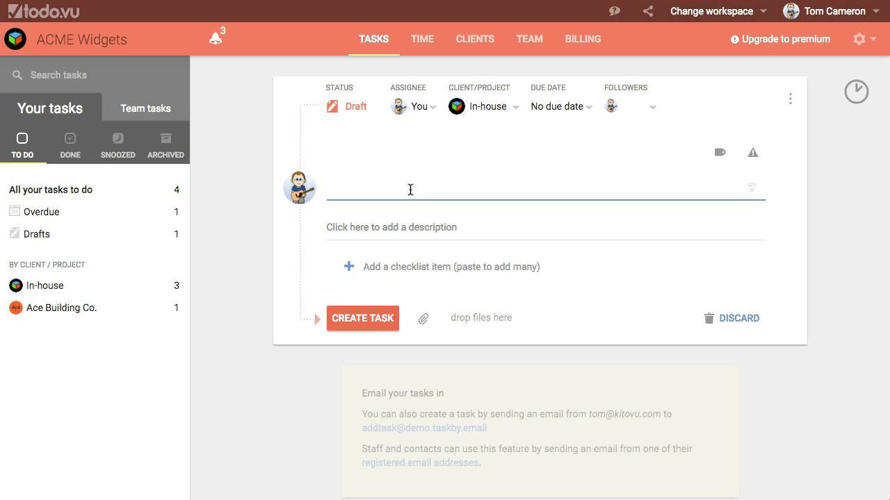
pyautogui.write('this is the task ')
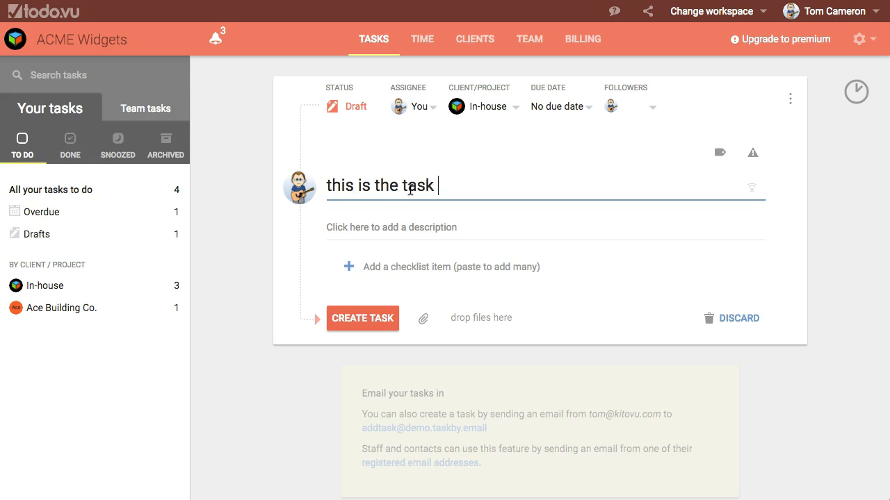
pyautogui.write('title')
pyautogui.click(372, 318)
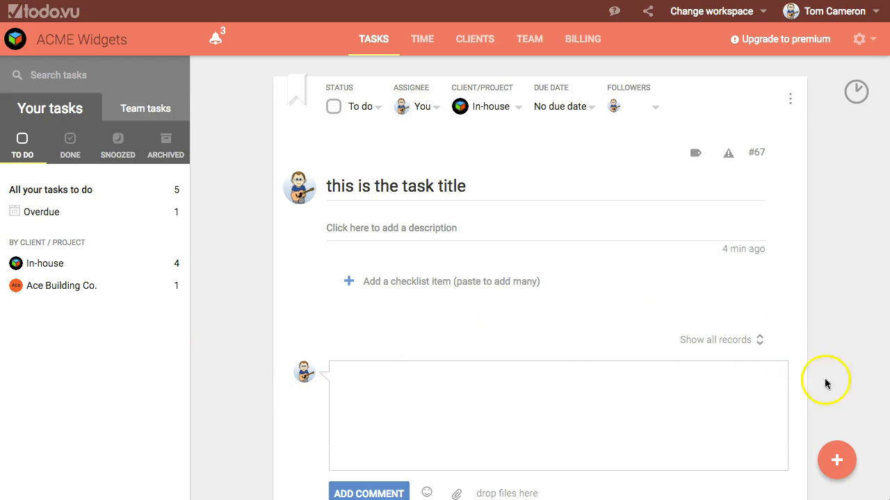
# Start another new task titled "this is my second task" with the description "this is a description"
pyautogui.click(839, 463)
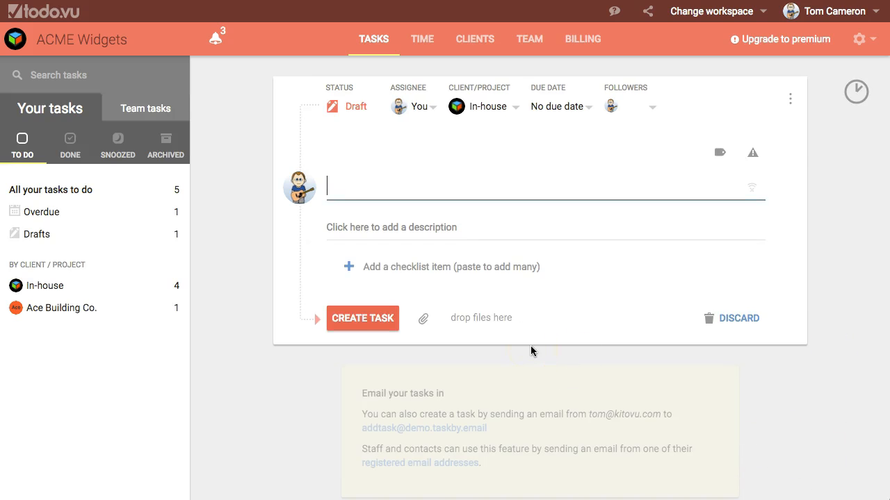
pyautogui.write('this is my sc')
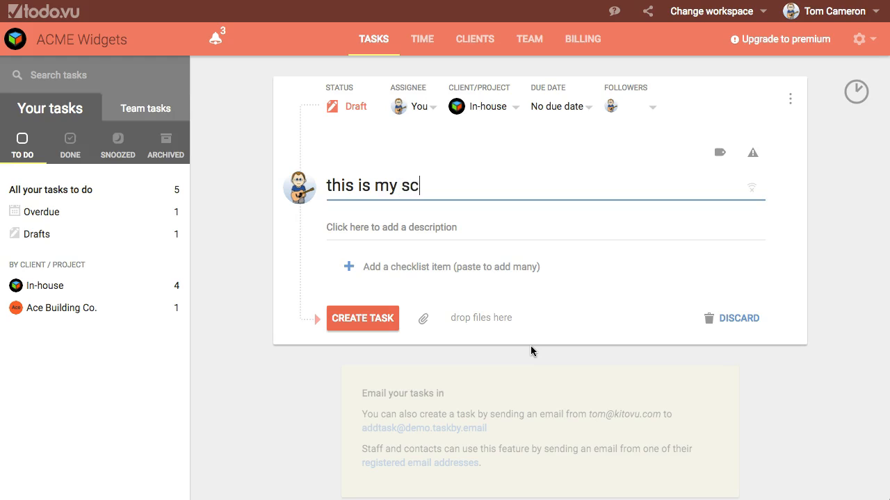
pyautogui.write('cond task')
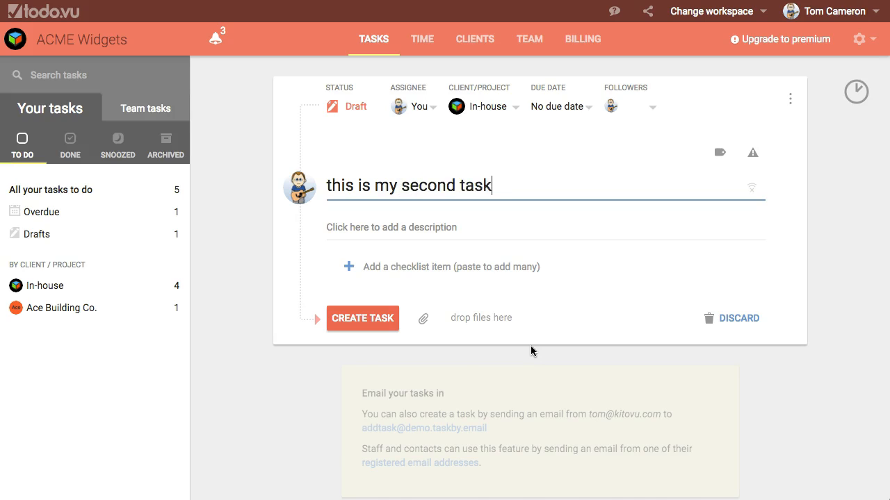
pyautogui.press('Tab')
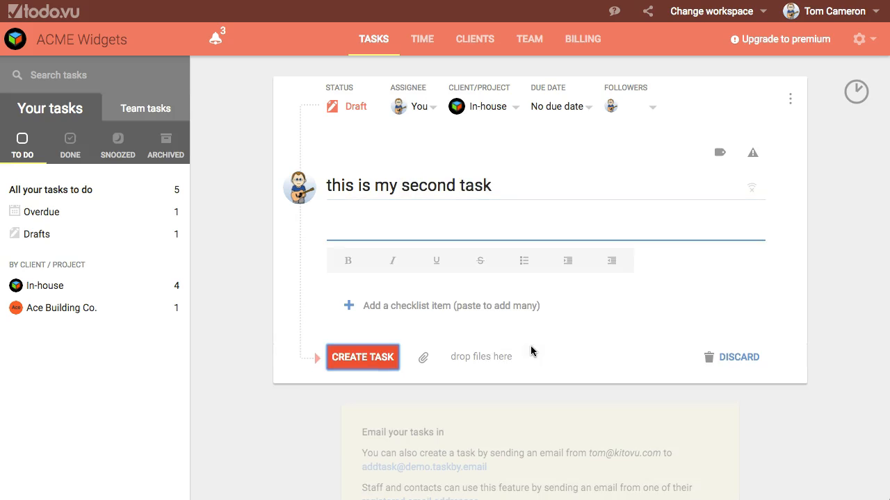
pyautogui.click(491, 233)
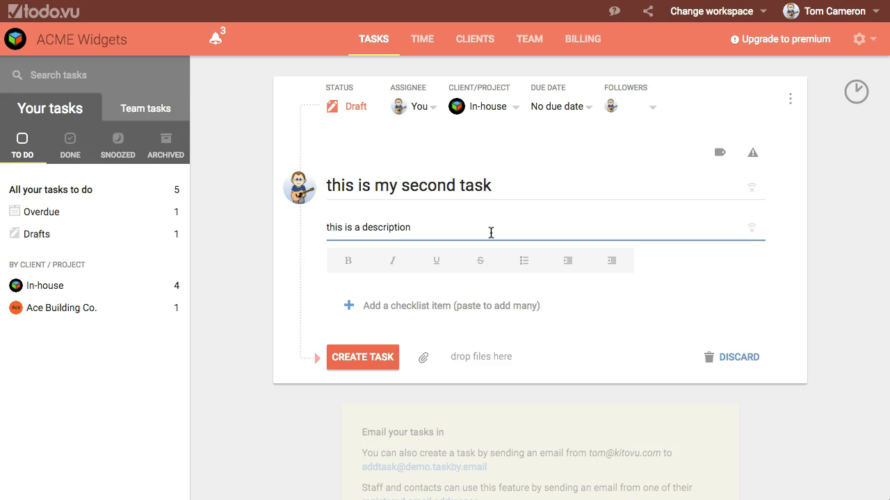
# Add three checklist items to the task: "check", "list of" and "items"
pyautogui.click(447, 305)
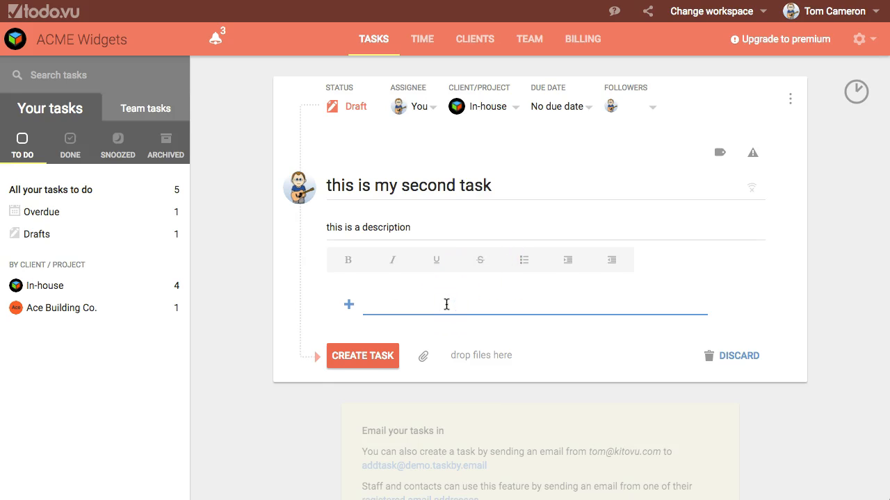
pyautogui.write('check')
pyautogui.press('Return')
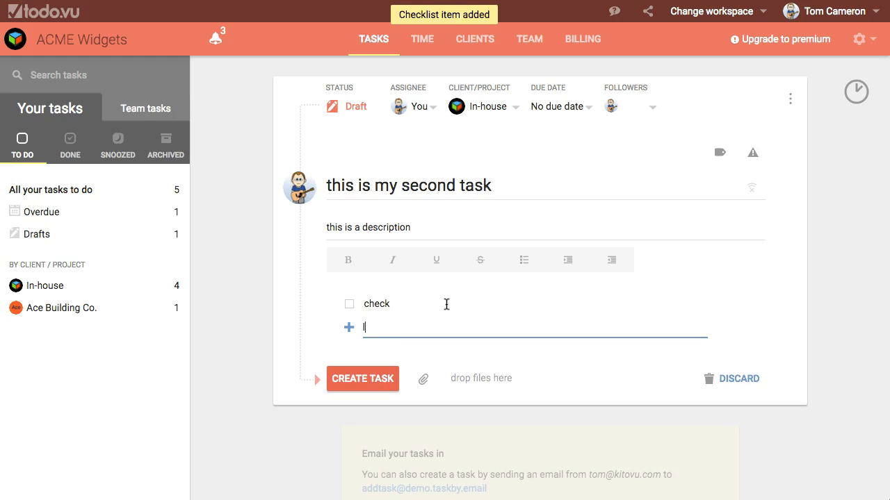
pyautogui.write('list of')
pyautogui.press('Return')
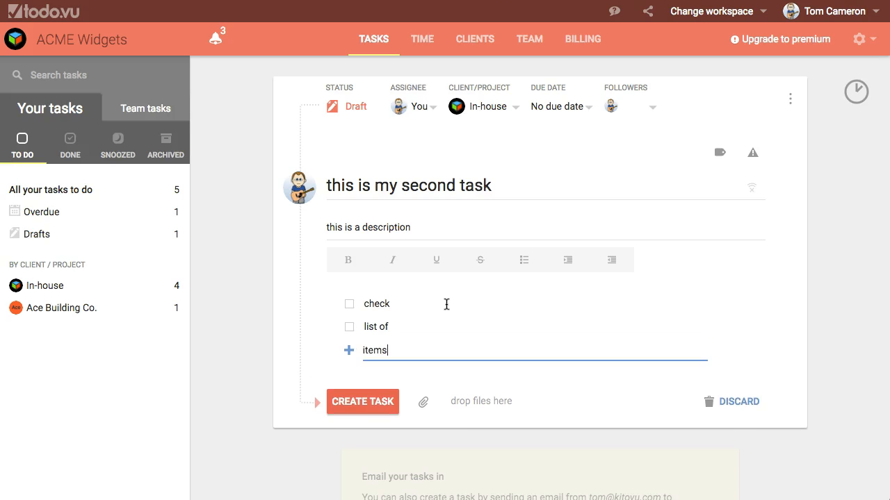
pyautogui.click(791, 348)
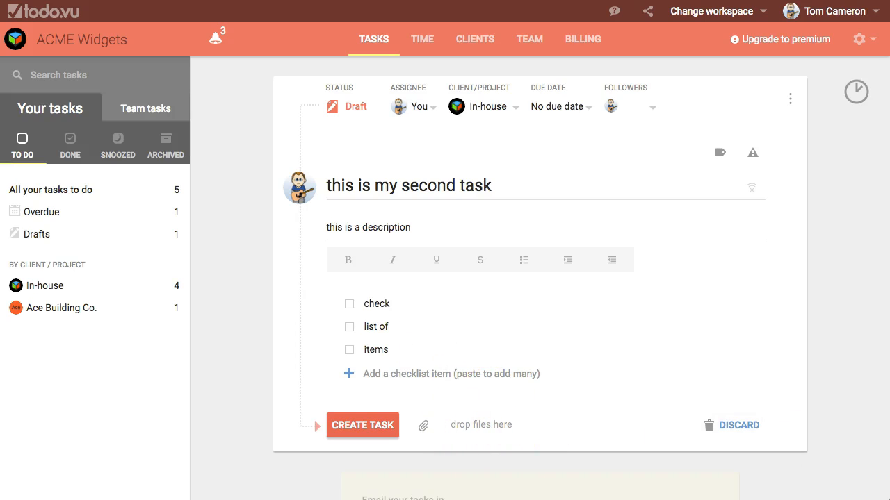
# Attach the file logo-transparent.svg to the task and assign it to another staff member
pyautogui.moveTo(827, 316); pyautogui.dragTo(498, 410)
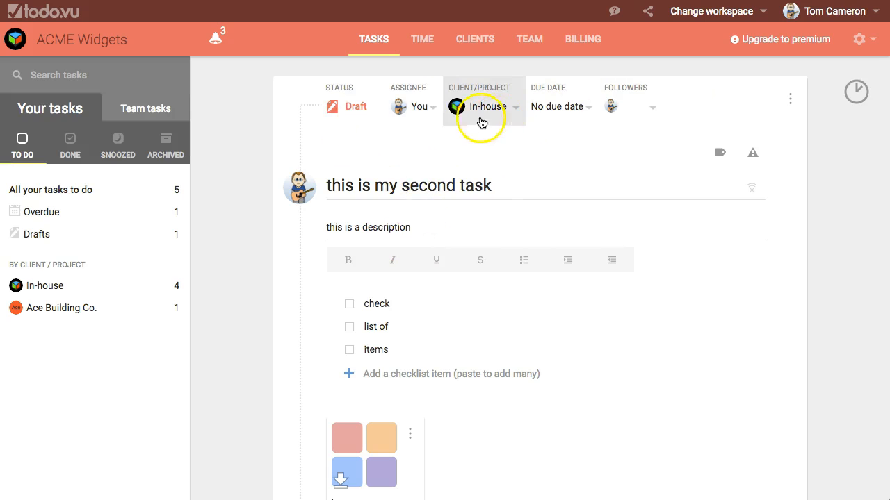
pyautogui.click(426, 111)
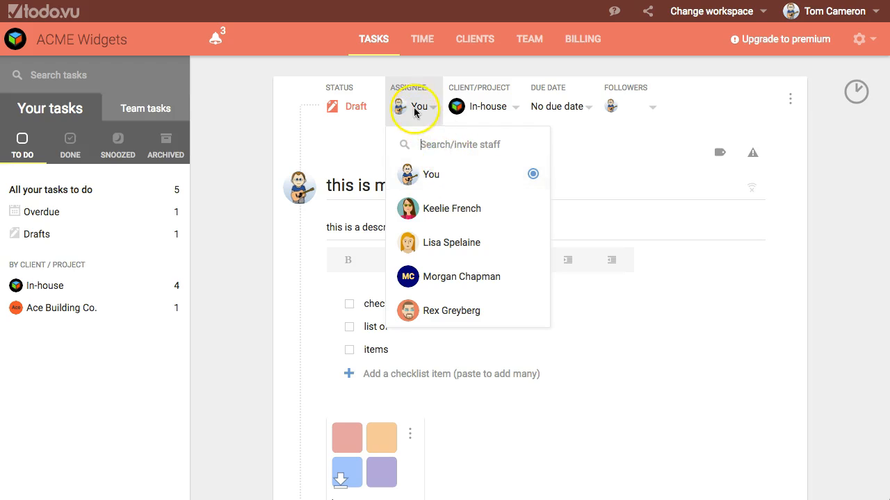
pyautogui.click(457, 210)
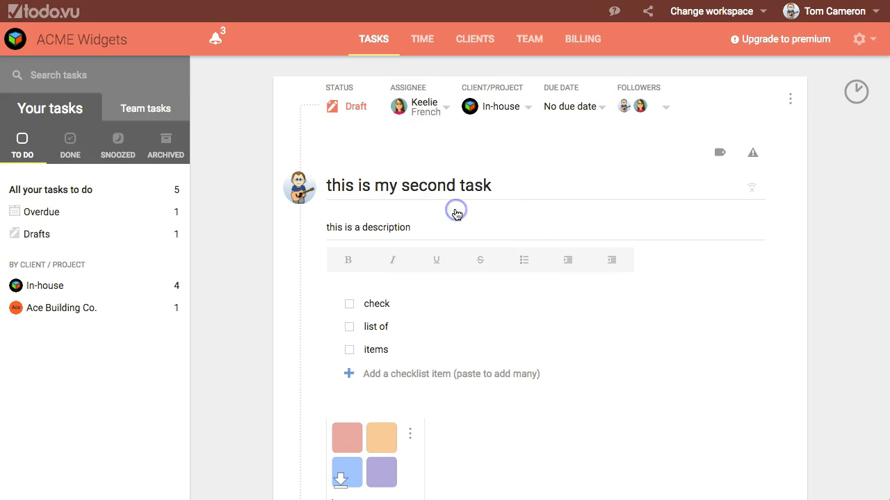
# Create a new client named "ABC Widgets" and select it for the task
pyautogui.click(523, 109)
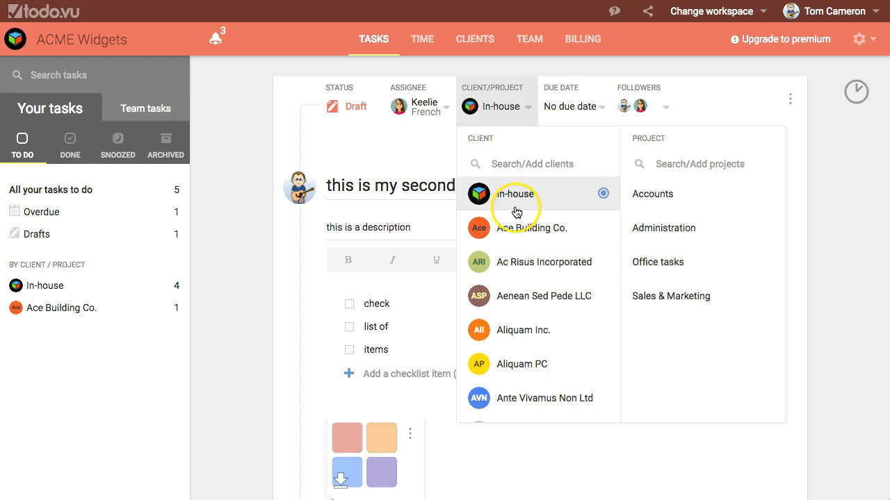
pyautogui.scroll(-1, 526, 238)
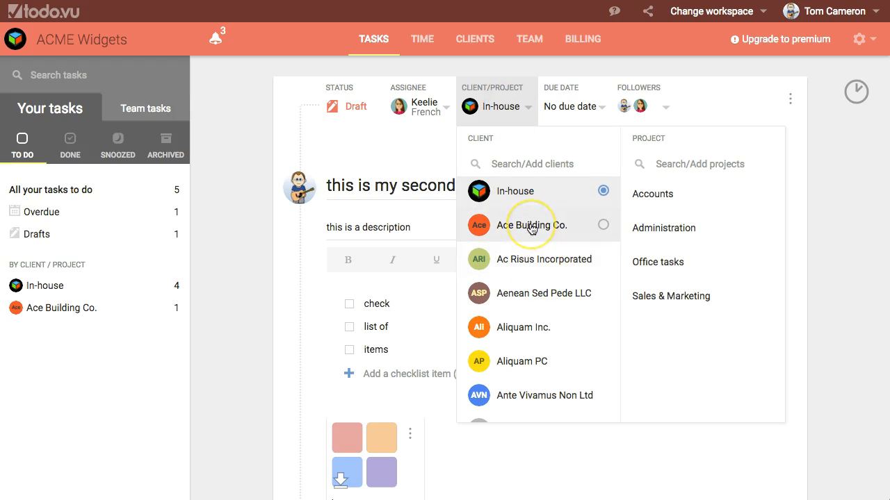
pyautogui.scroll(1, 532, 215)
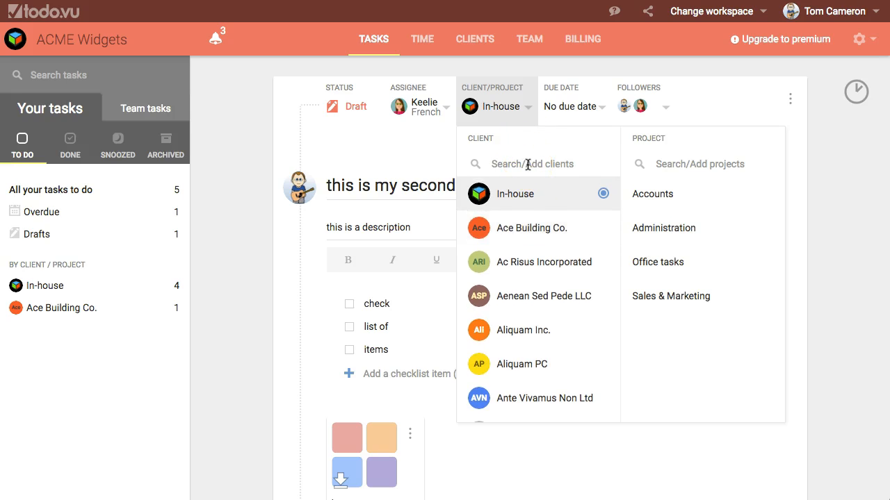
pyautogui.write('ABC Widgets')
pyautogui.click(531, 196)
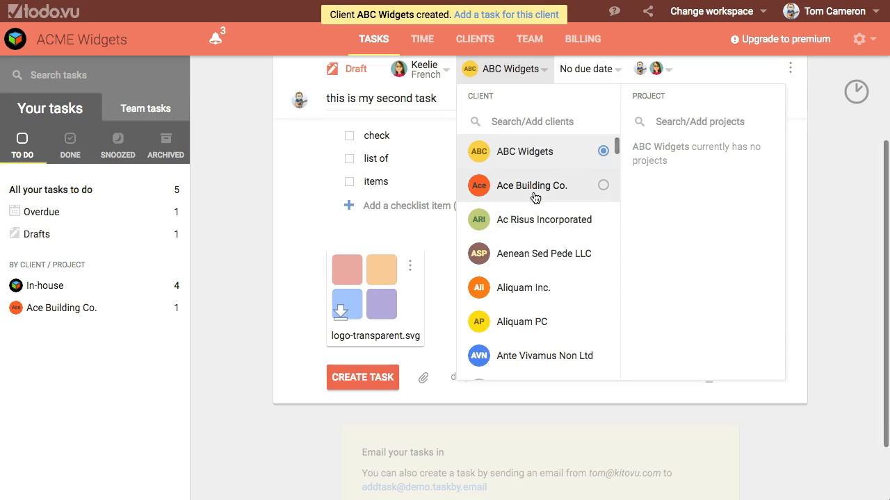
# Create a project "Widget creation" under the ABC Widgets client and select it
pyautogui.click(679, 122)
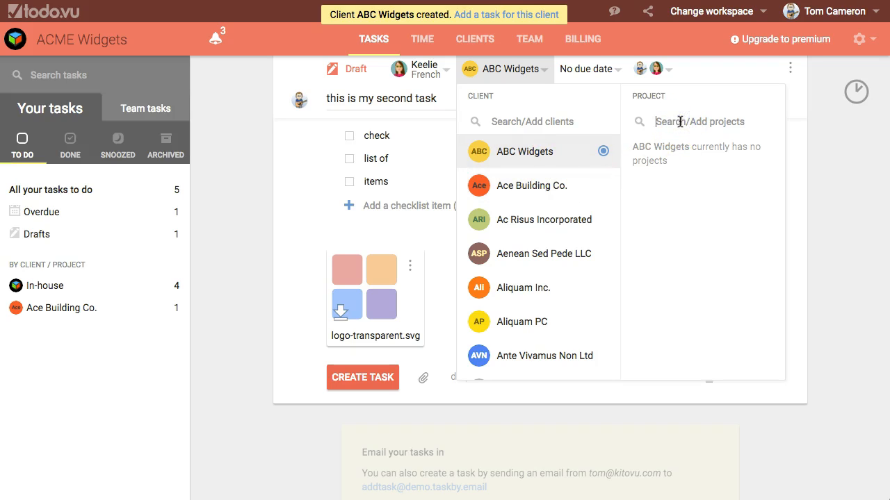
pyautogui.write('Widg')
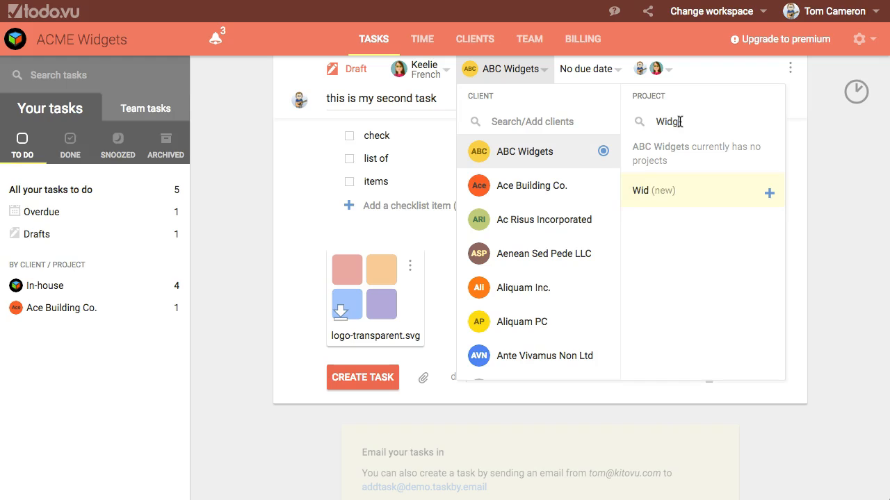
pyautogui.write('et creation')
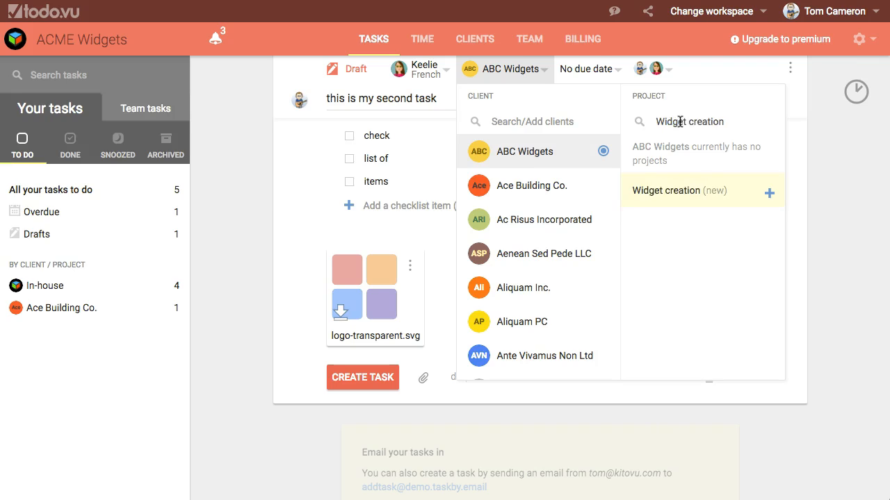
pyautogui.click(680, 190)
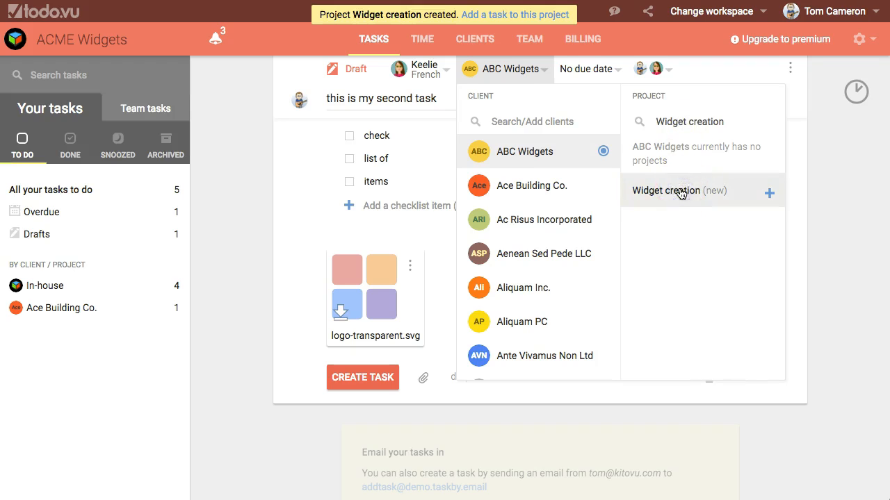
pyautogui.click(822, 195)
# Set a specific due date of March 31, 2017 at 9:00 pm
pyautogui.click(530, 128)
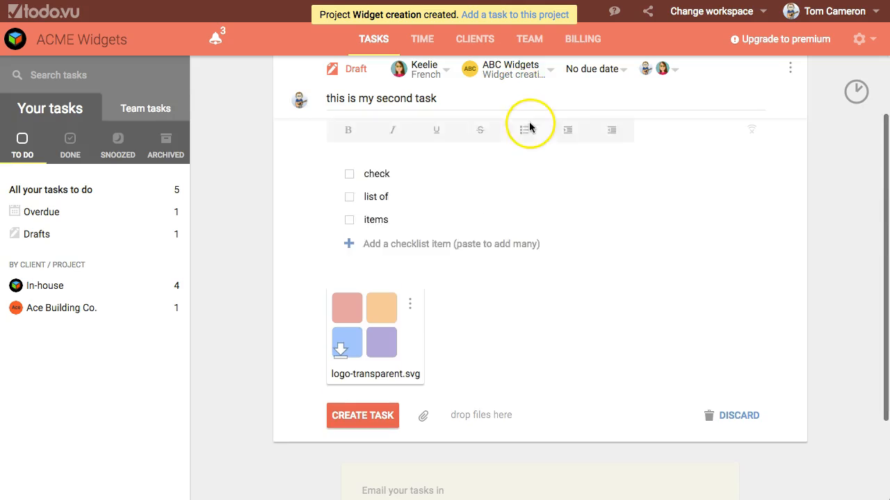
pyautogui.scroll(3, 529, 128)
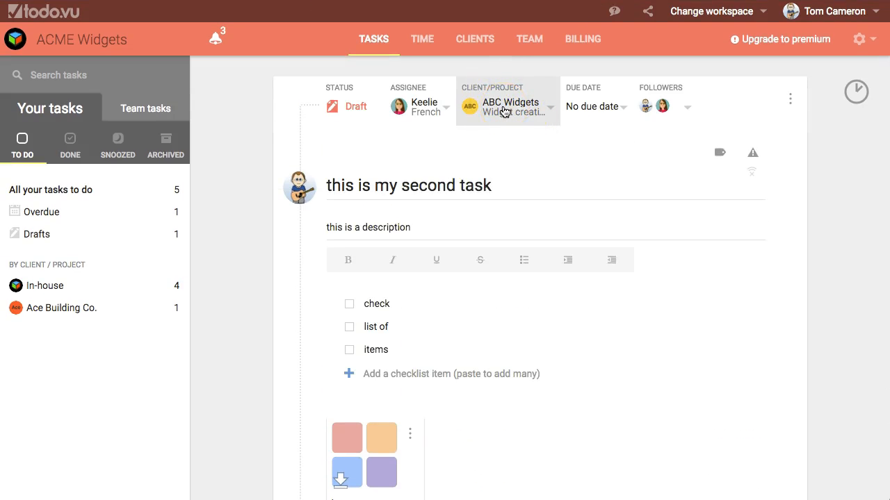
pyautogui.click(606, 108)
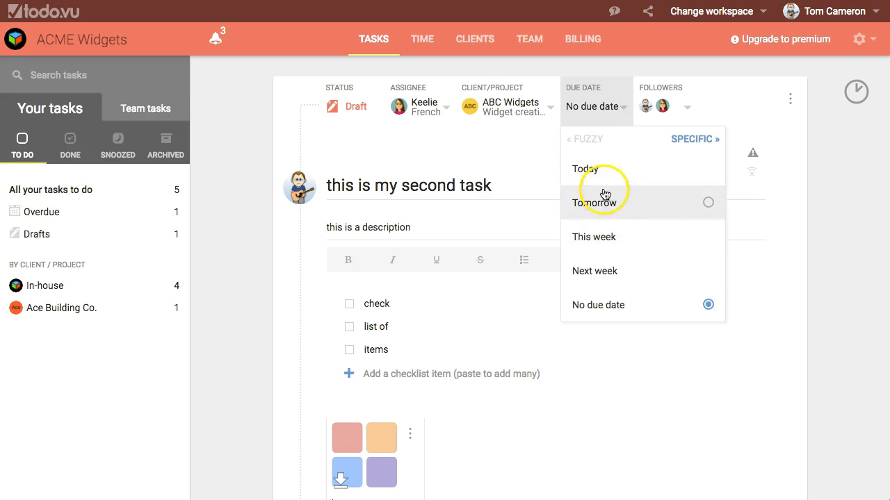
pyautogui.click(688, 143)
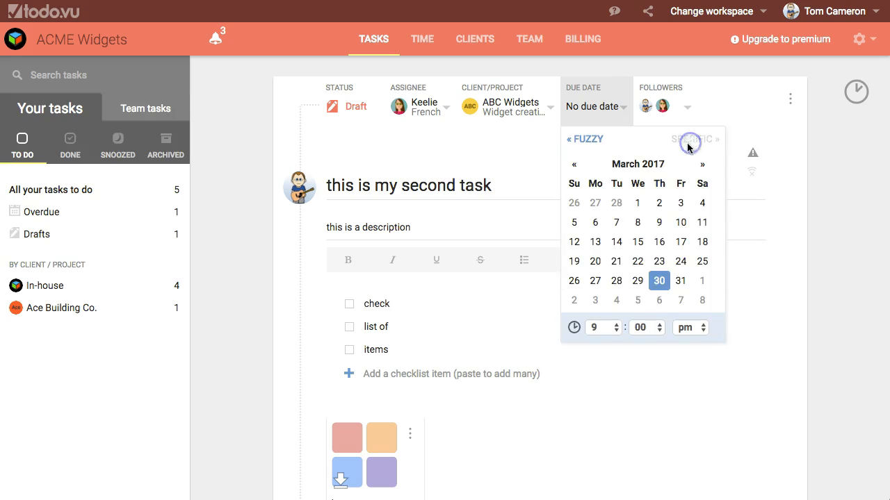
pyautogui.click(680, 282)
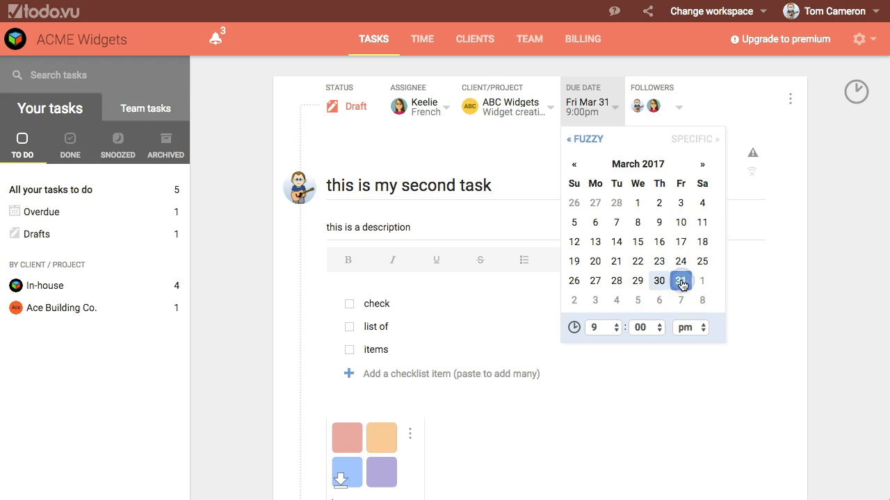
pyautogui.click(820, 266)
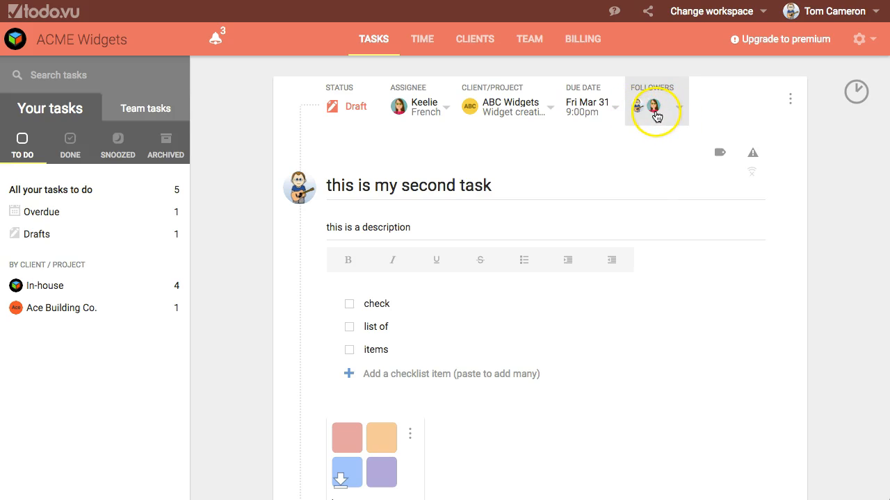
# Switch the task's followers setting to private and back off again
pyautogui.click(679, 109)
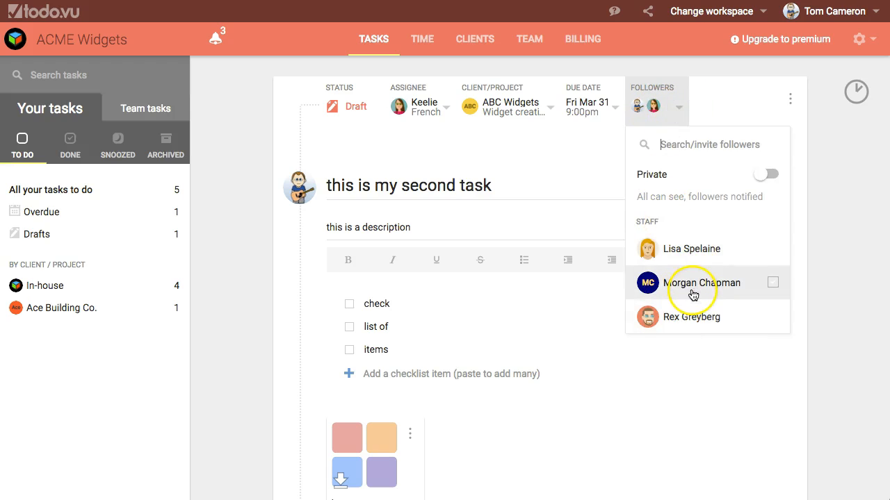
pyautogui.click(764, 177)
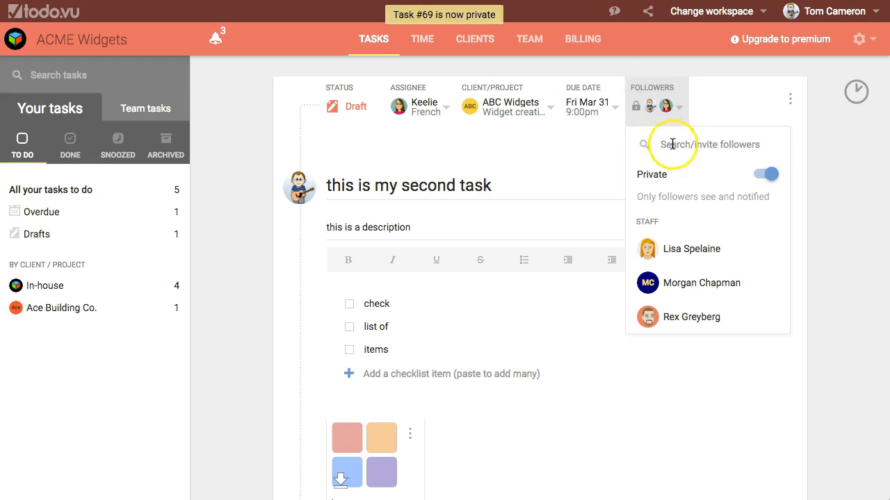
pyautogui.click(770, 176)
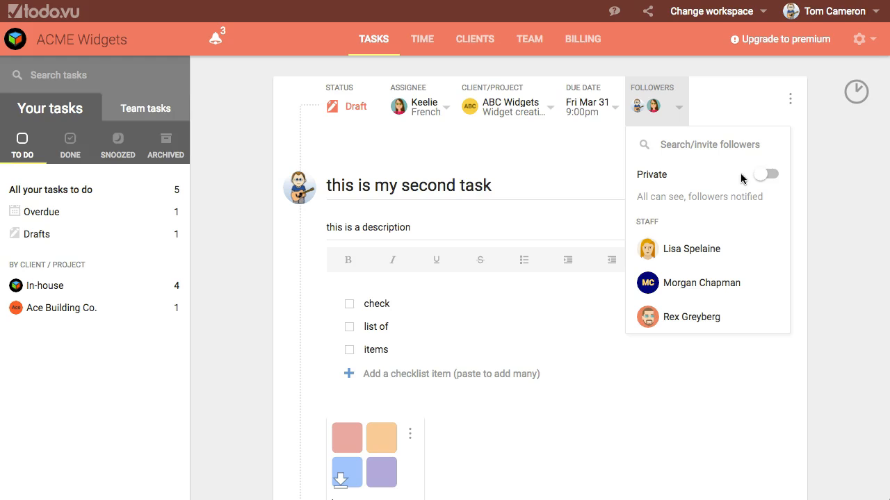
pyautogui.click(815, 171)
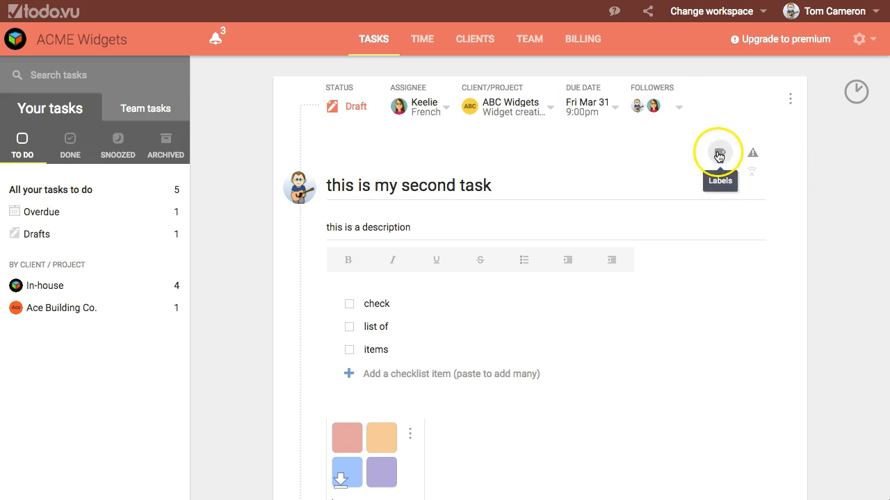
# Add the "accounting" label to the task
pyautogui.click(718, 155)
pyautogui.click(619, 234)
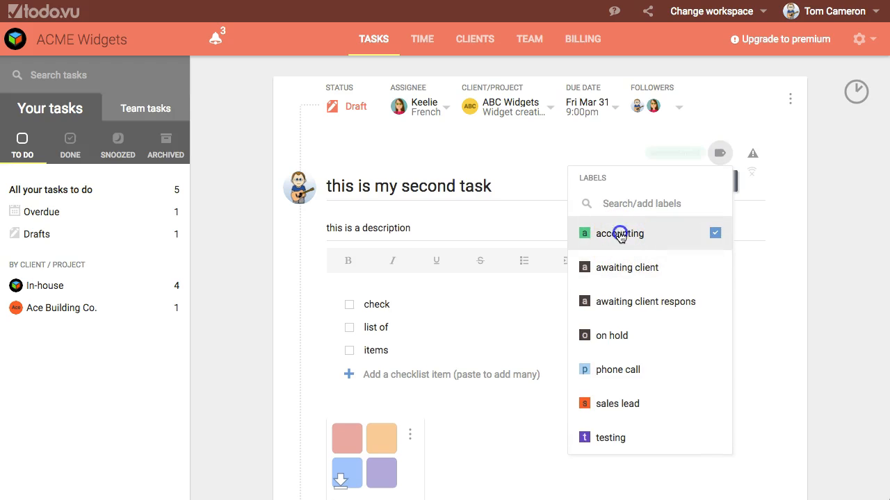
# Add the "phone call" label to the task and mark the task as important
pyautogui.click(622, 370)
pyautogui.click(808, 272)
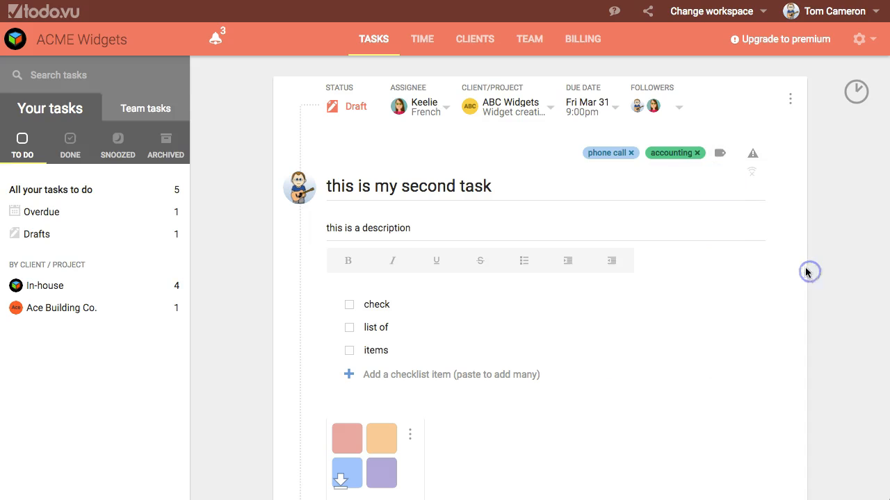
pyautogui.click(752, 155)
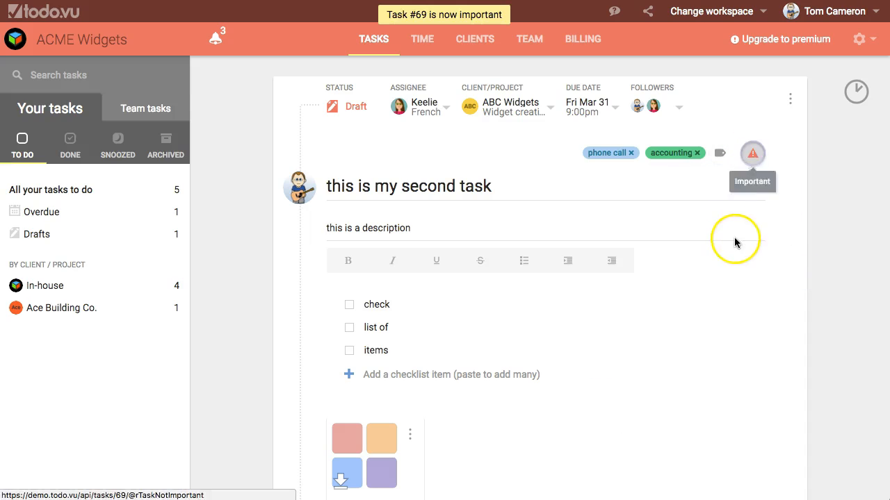
# Create the task and review the saved task's details
pyautogui.scroll(-1, 686, 245)
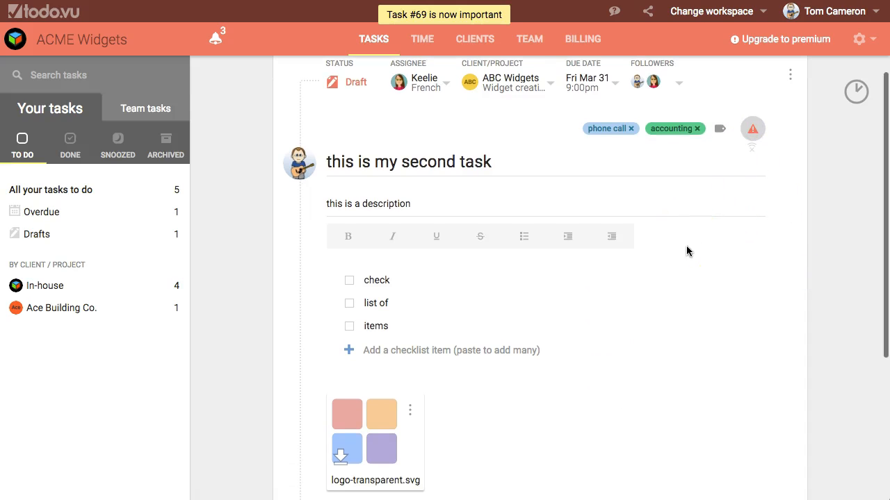
pyautogui.scroll(-5, 518, 238)
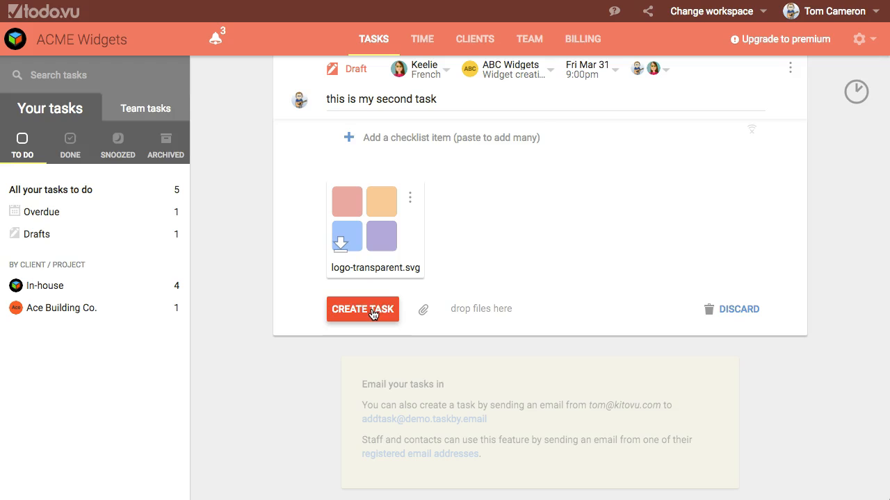
pyautogui.click(358, 311)
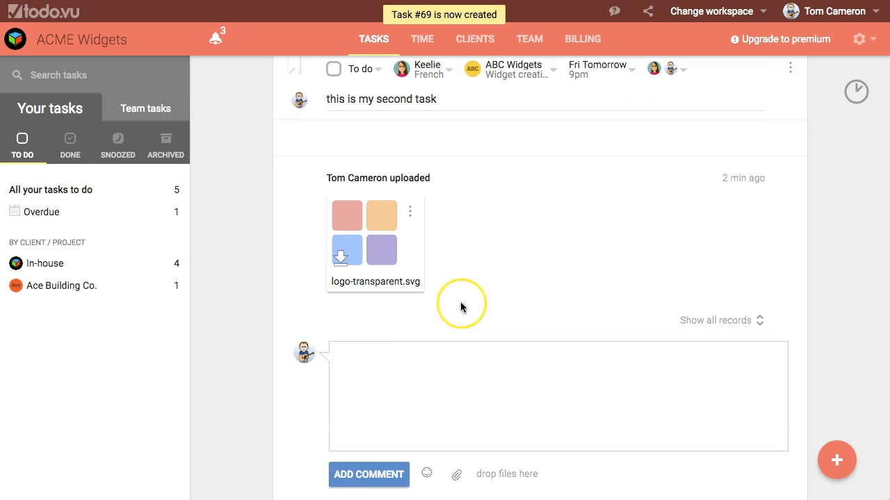
pyautogui.scroll(-3, 462, 307)
pyautogui.scroll(-1, 461, 307)
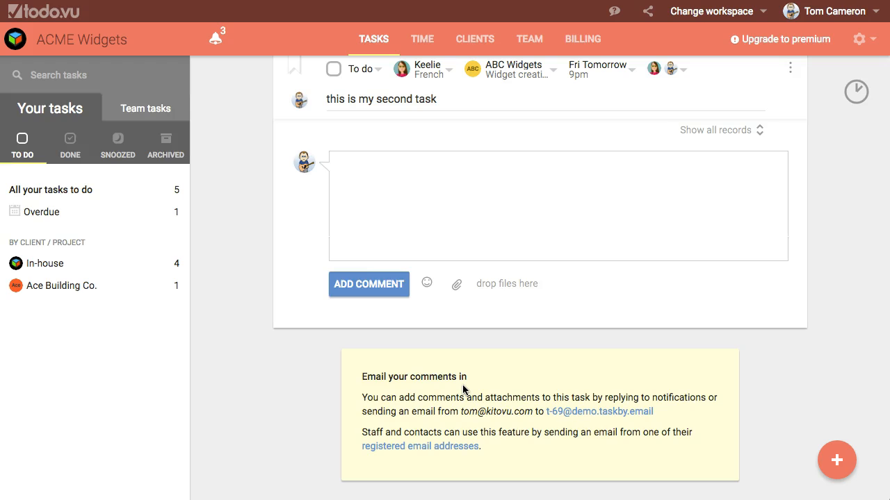
pyautogui.scroll(10, 462, 386)
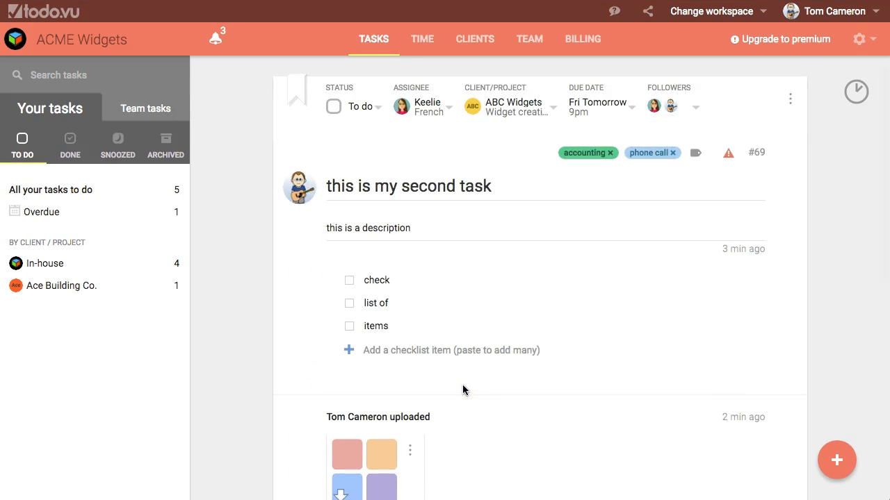